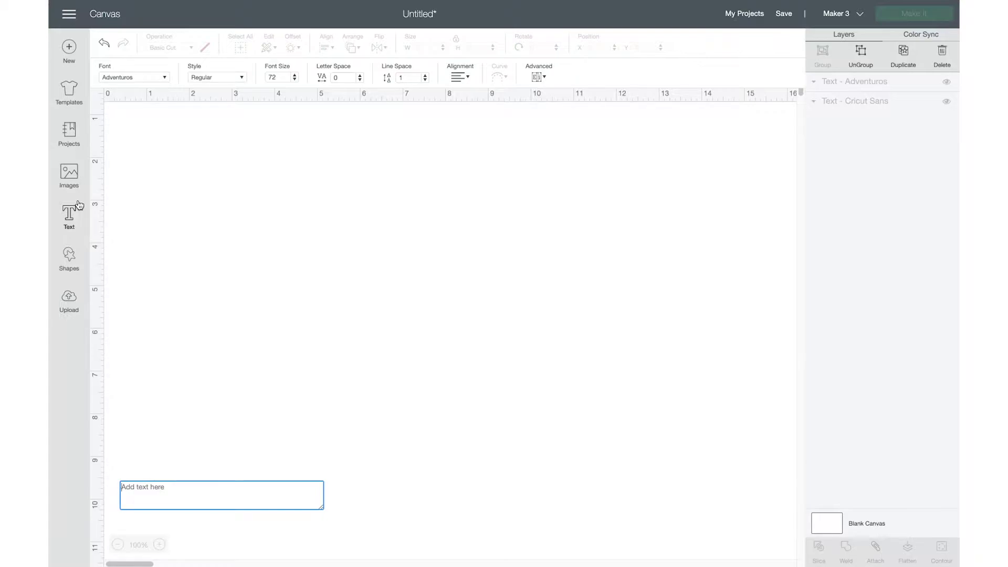
Enter the first person's name in the new text box, capitalising the R in the middle
{"action": "type", "text": "Zarl"}
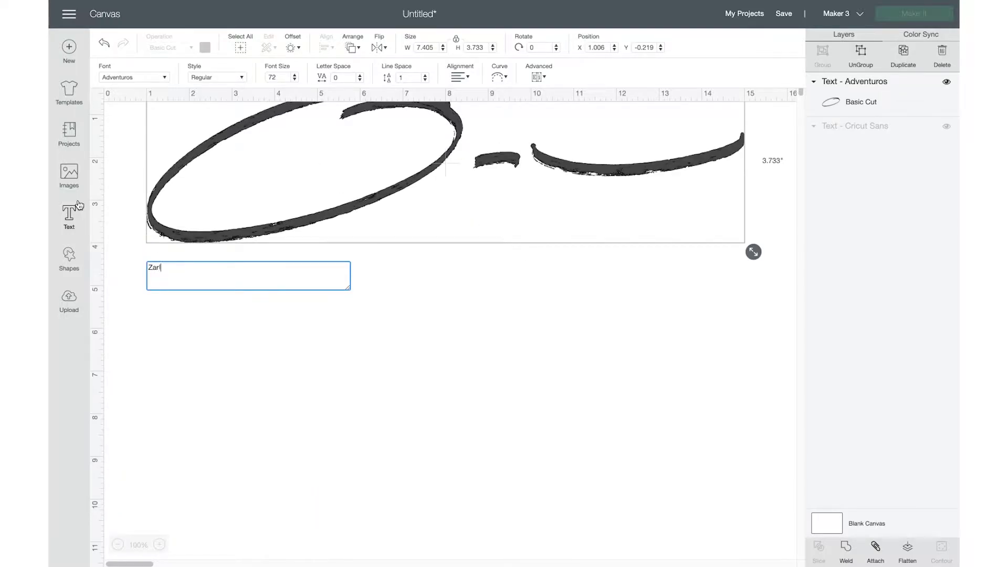
{"action": "type", "text": "yon"}
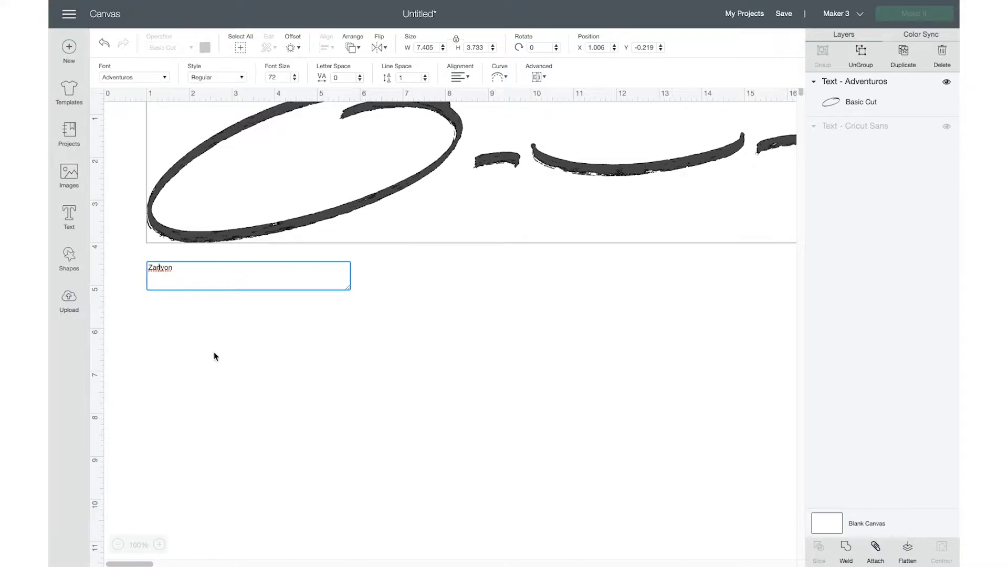
{"action": "key", "text": "BackSpace"}
{"action": "type", "text": "R"}
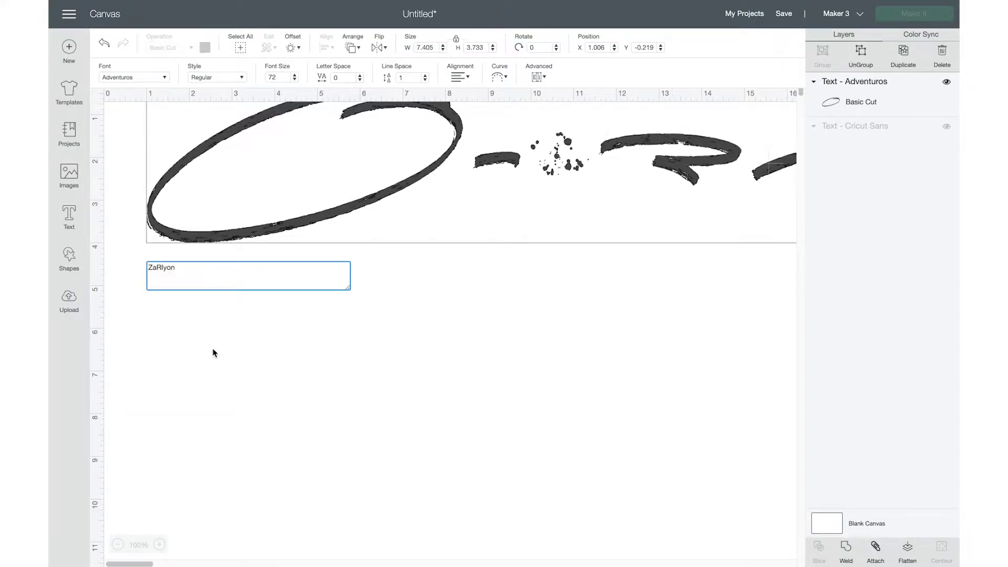
Change the first name's font to Bella Years from the system fonts
{"action": "left_click", "coordinate": [165, 77]}
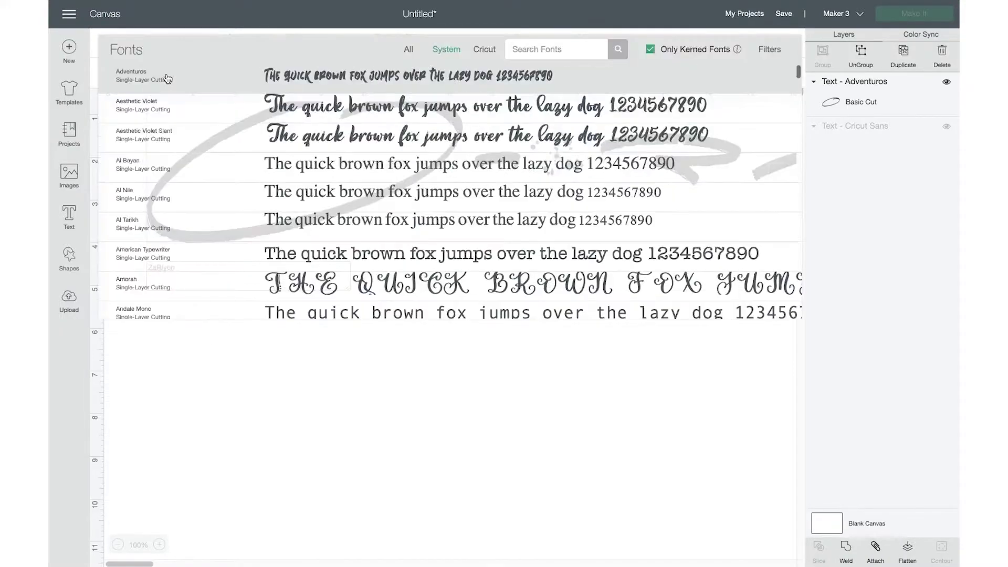
{"action": "scroll", "coordinate": [256, 269], "scroll_direction": "down", "scroll_amount": 2}
{"action": "scroll", "coordinate": [256, 269], "scroll_direction": "down", "scroll_amount": 10}
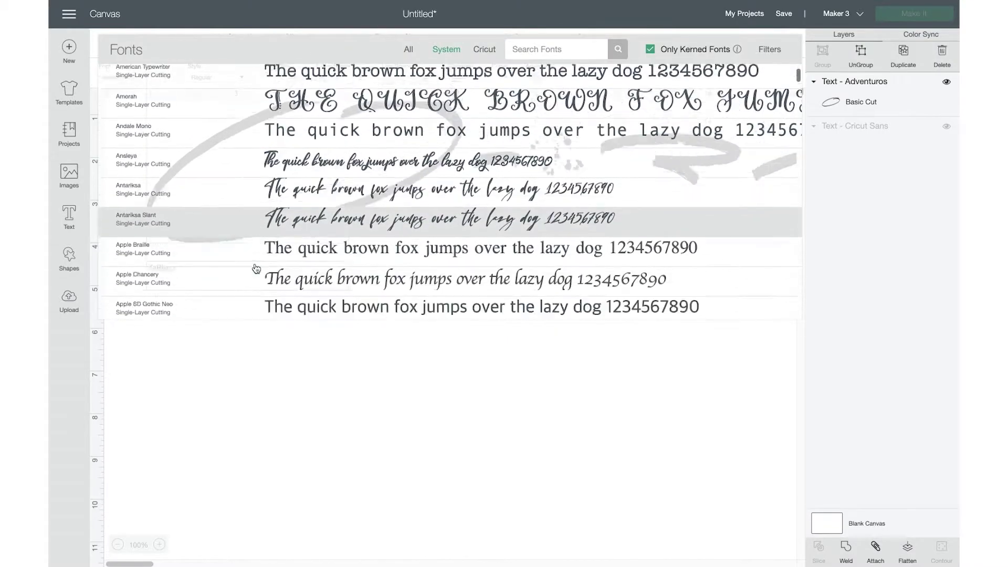
{"action": "scroll", "coordinate": [256, 268], "scroll_direction": "down", "scroll_amount": 8}
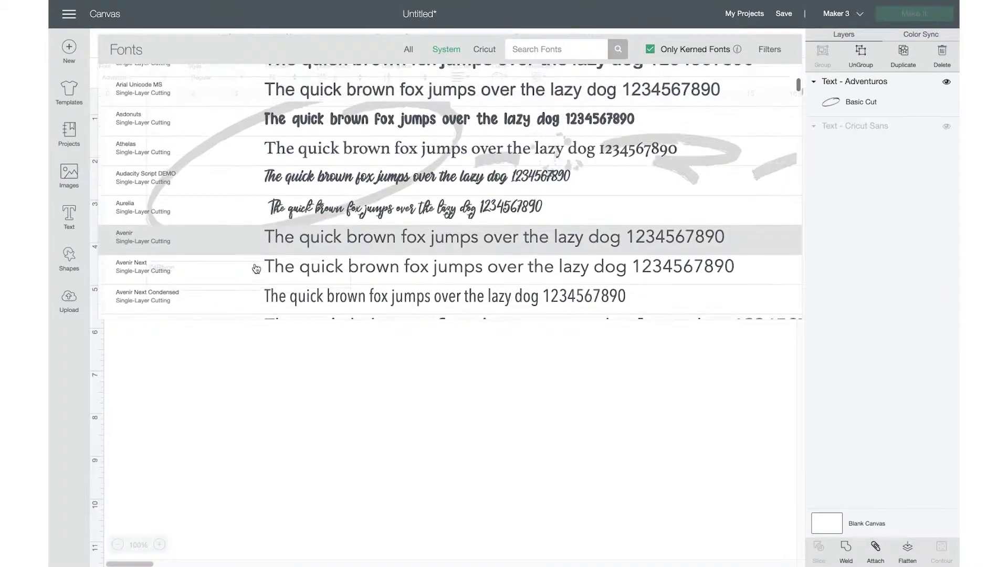
{"action": "scroll", "coordinate": [255, 269], "scroll_direction": "down", "scroll_amount": 6}
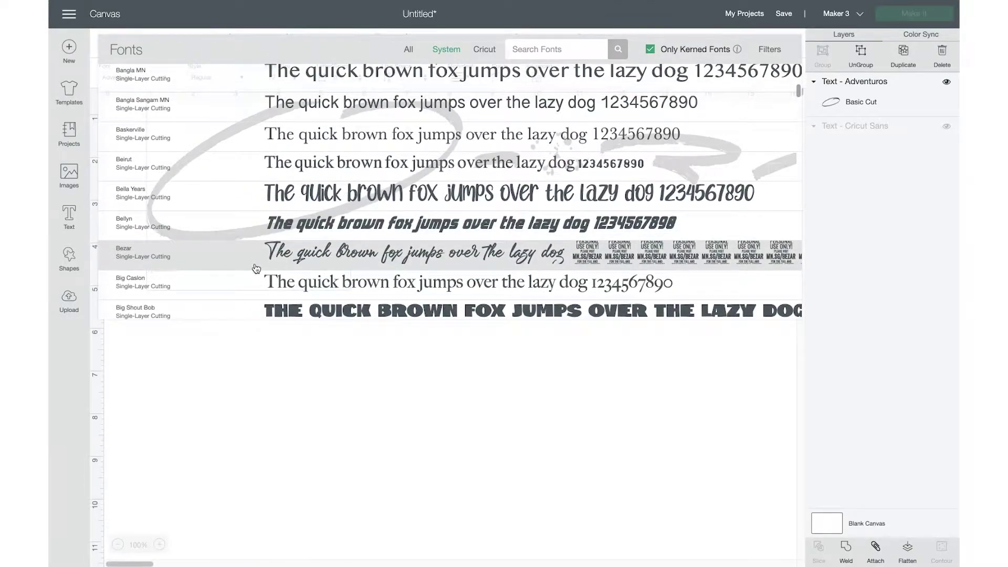
{"action": "left_click", "coordinate": [267, 205]}
Move the first name down the canvas to about X 1.46, Y 6.04 in
{"action": "left_click_drag", "start_coordinate": [338, 194], "coordinate": [374, 237]}
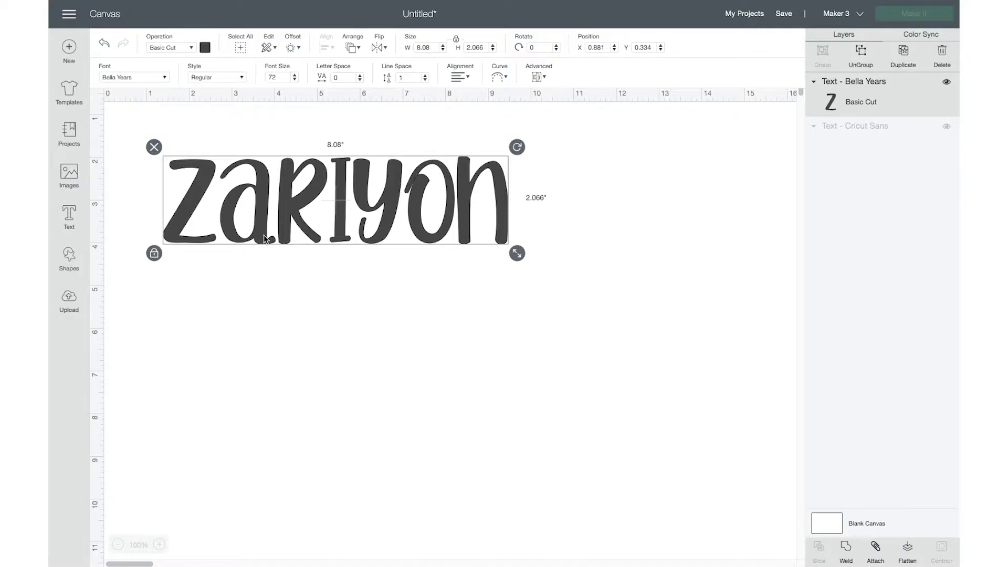
{"action": "left_click", "coordinate": [312, 290]}
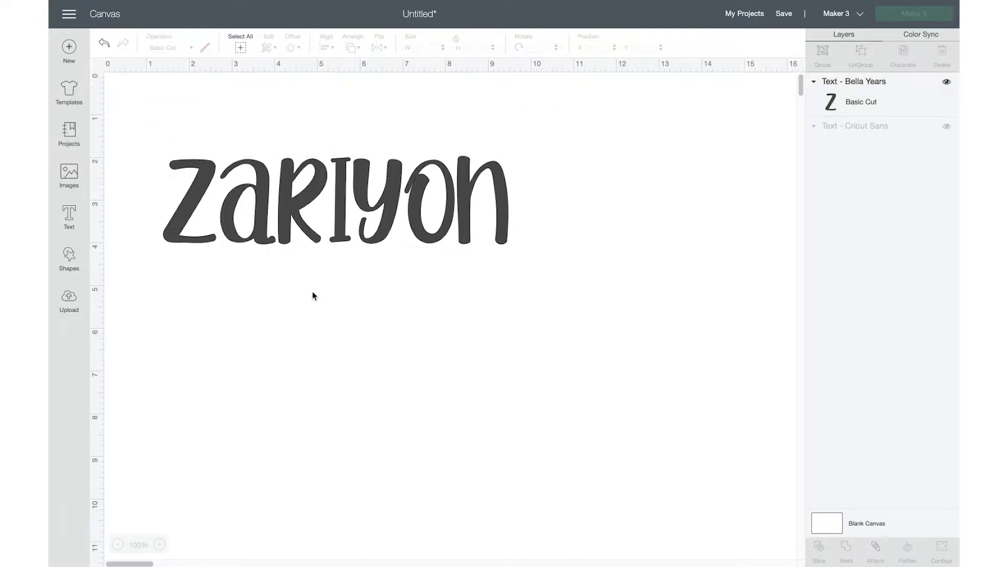
{"action": "left_click", "coordinate": [245, 185]}
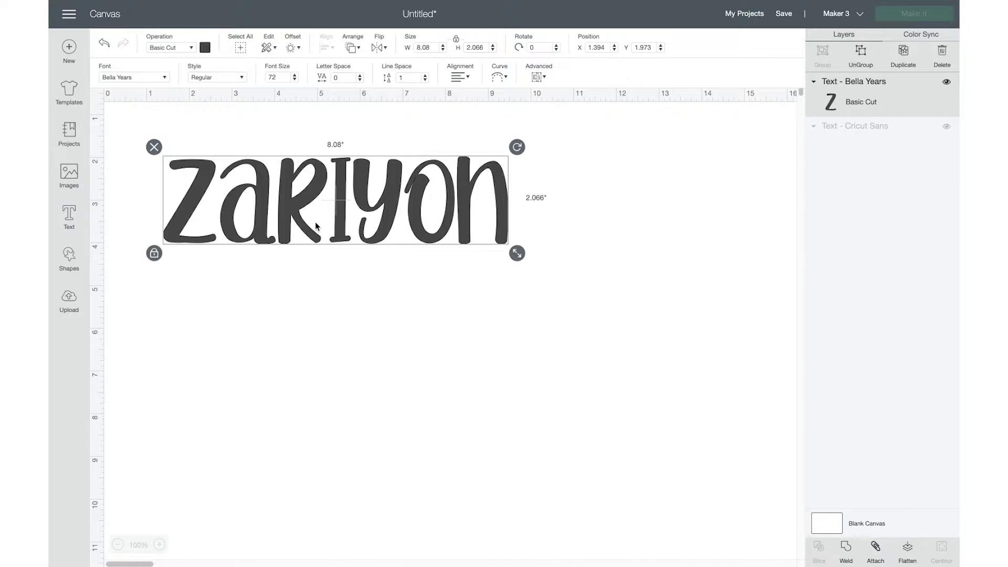
{"action": "left_click_drag", "start_coordinate": [315, 226], "coordinate": [349, 401]}
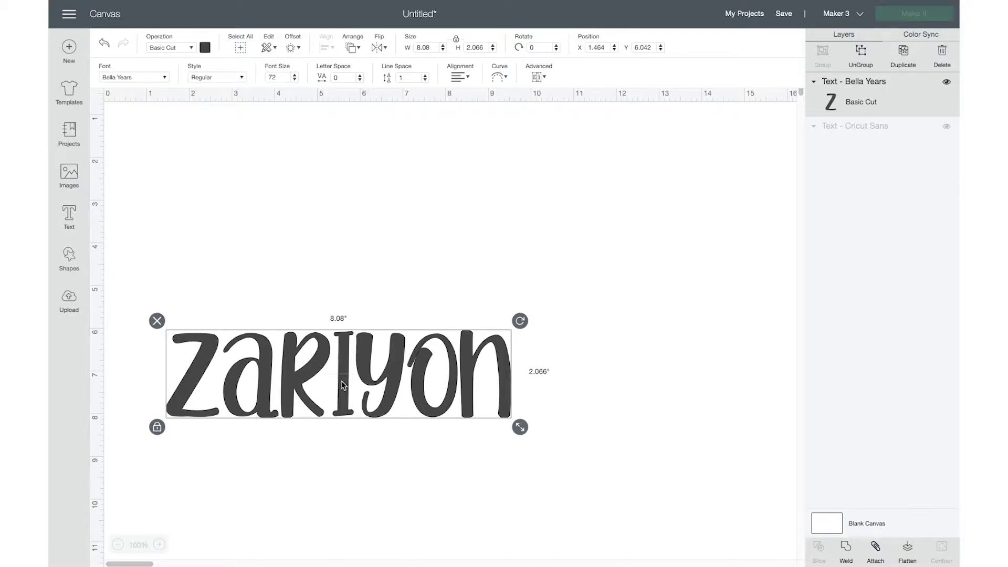
Add a welded 0.20 in offset with rounded corners around the first name
{"action": "left_click", "coordinate": [293, 48]}
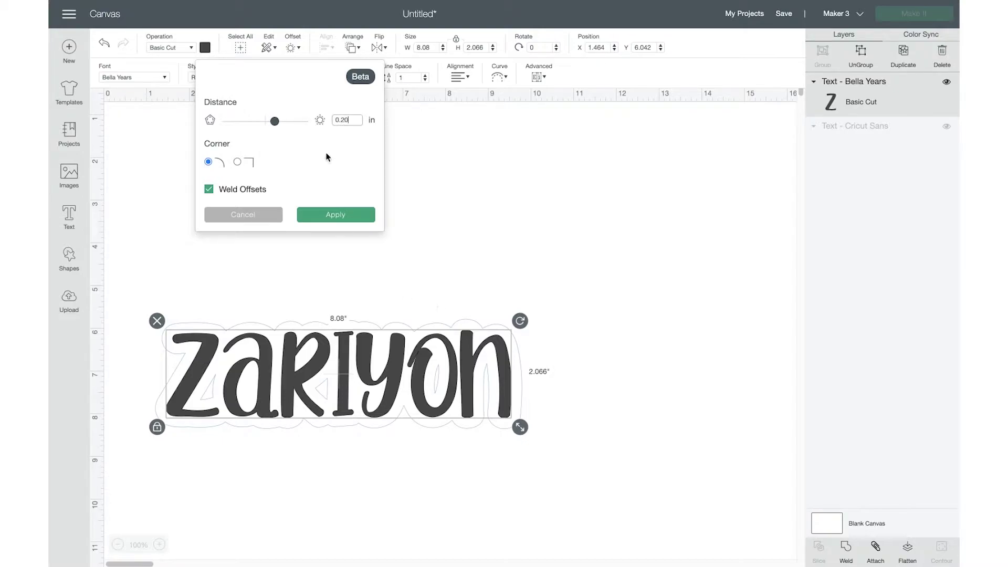
{"action": "left_click", "coordinate": [332, 169]}
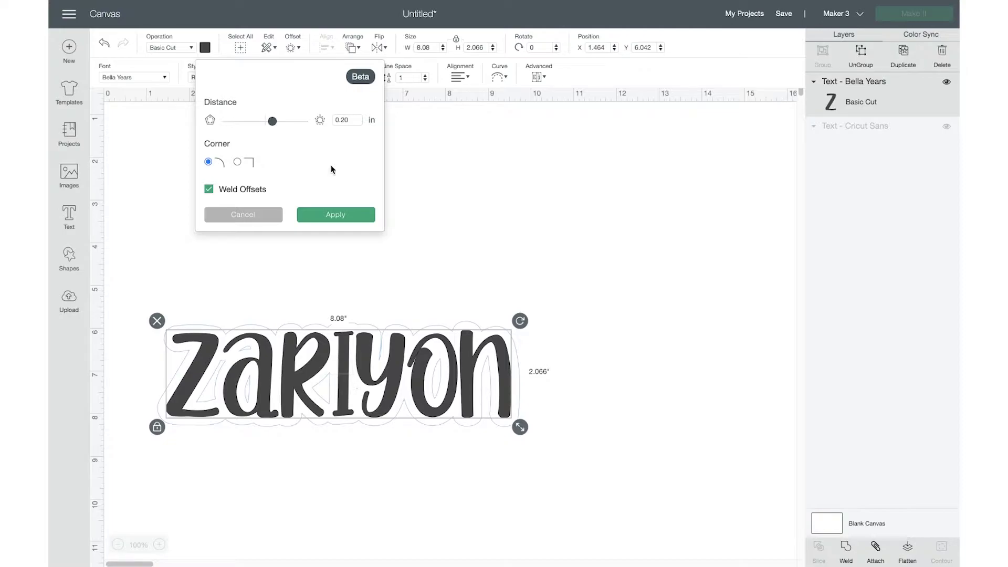
{"action": "left_click", "coordinate": [331, 216]}
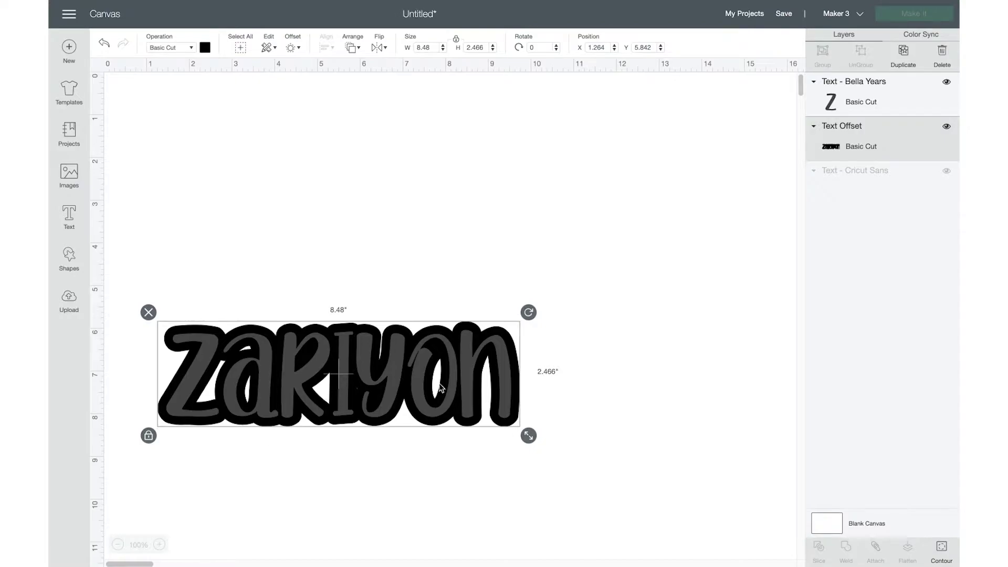
Scale the first name and its offset together to 5.5 in wide, shrink them to about 3.57 in and place them near the canvas origin
{"action": "left_click", "coordinate": [667, 459]}
{"action": "left_click_drag", "start_coordinate": [624, 486], "coordinate": [191, 323]}
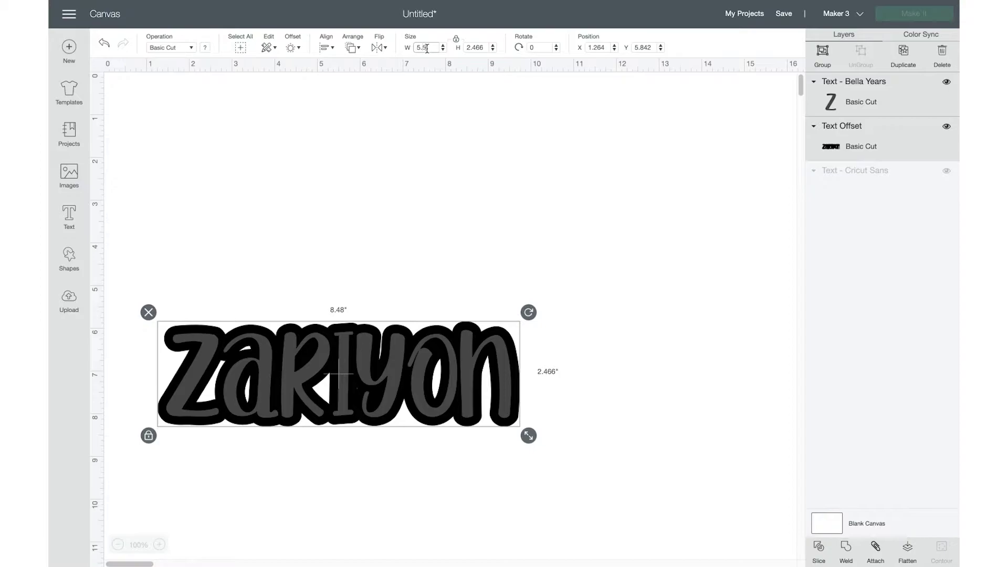
{"action": "key", "text": "Return"}
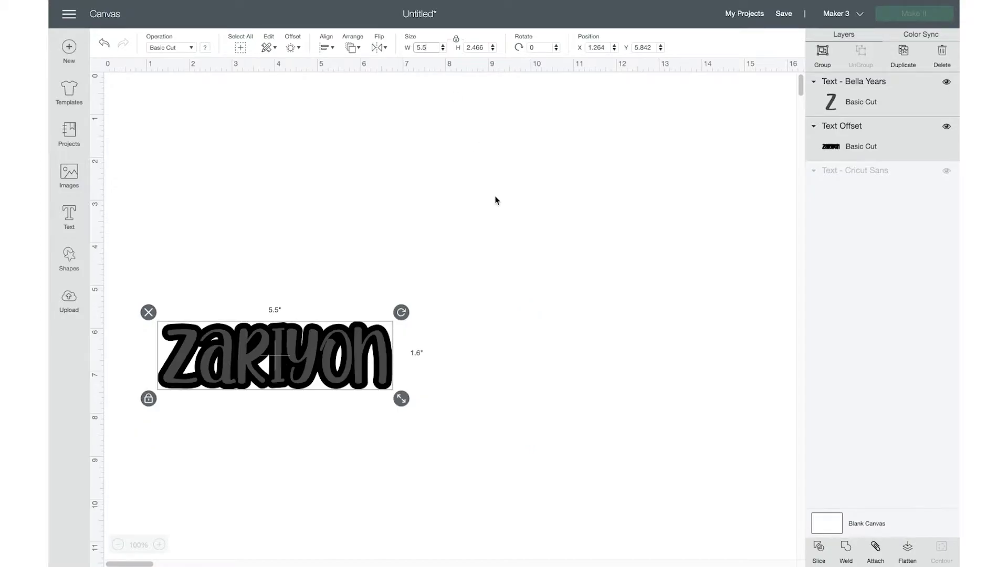
{"action": "left_click_drag", "start_coordinate": [401, 399], "coordinate": [271, 122]}
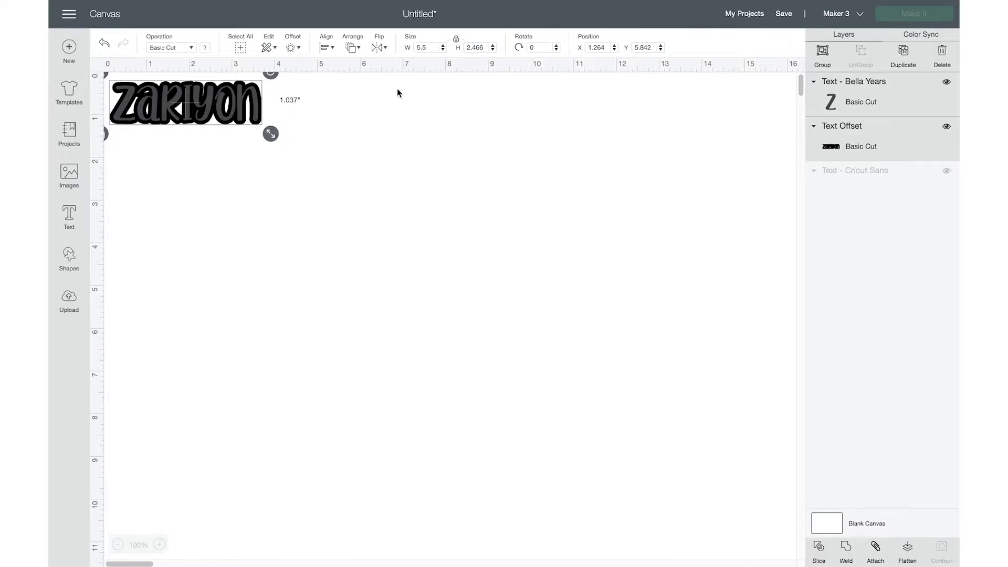
Move the first name's lettering off its offset and undo the move
{"action": "left_click", "coordinate": [224, 133]}
{"action": "left_click", "coordinate": [236, 119]}
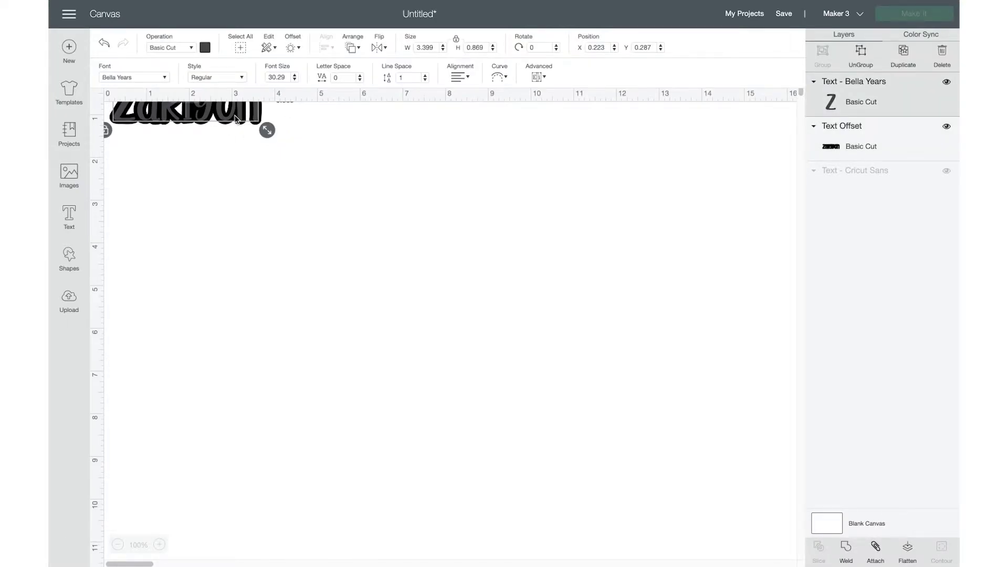
{"action": "left_click_drag", "start_coordinate": [235, 118], "coordinate": [332, 185]}
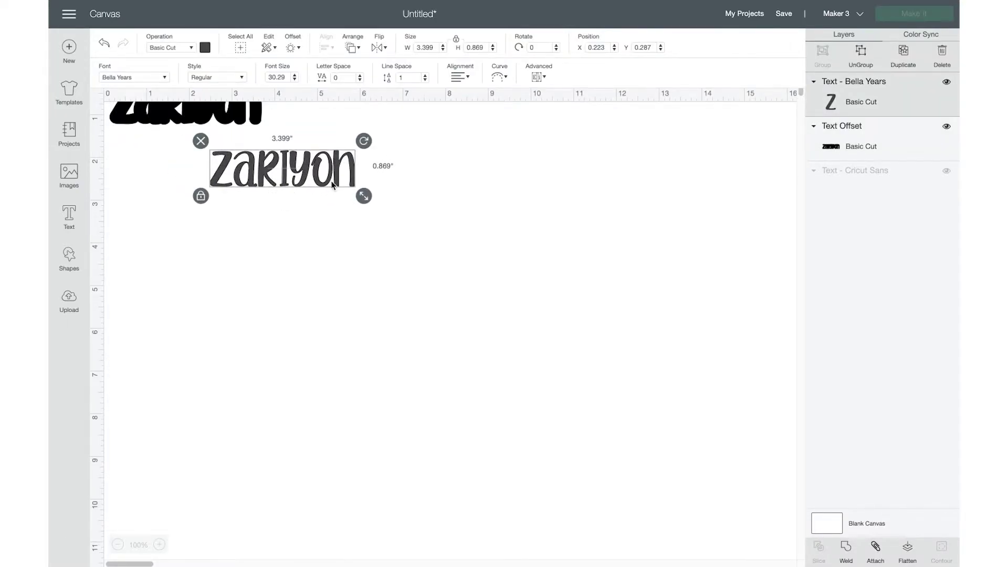
{"action": "key", "text": "ctrl+z"}
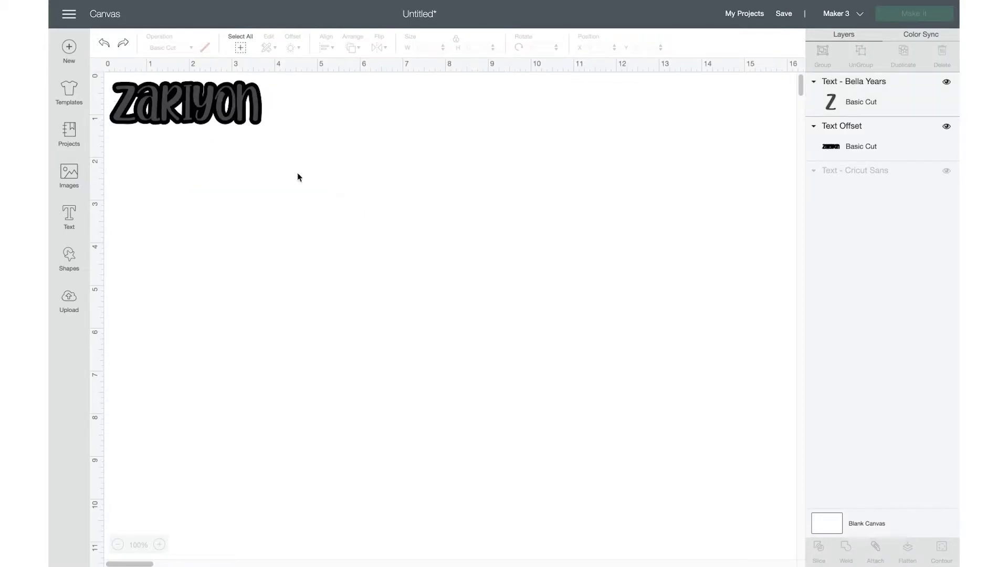
Attach the first name's lettering to its offset and undo the attachment
{"action": "left_click_drag", "start_coordinate": [230, 148], "coordinate": [109, 89]}
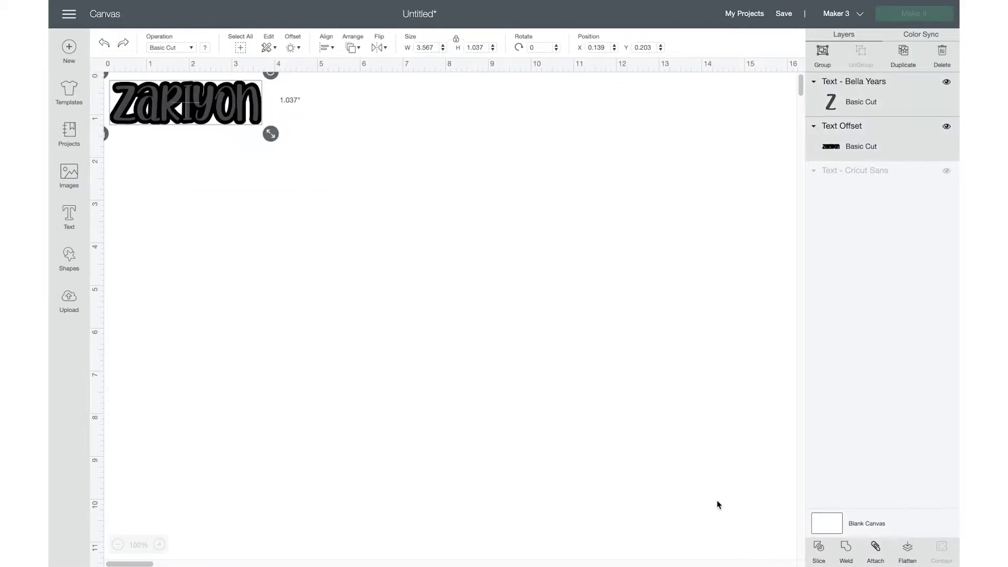
{"action": "left_click", "coordinate": [875, 548]}
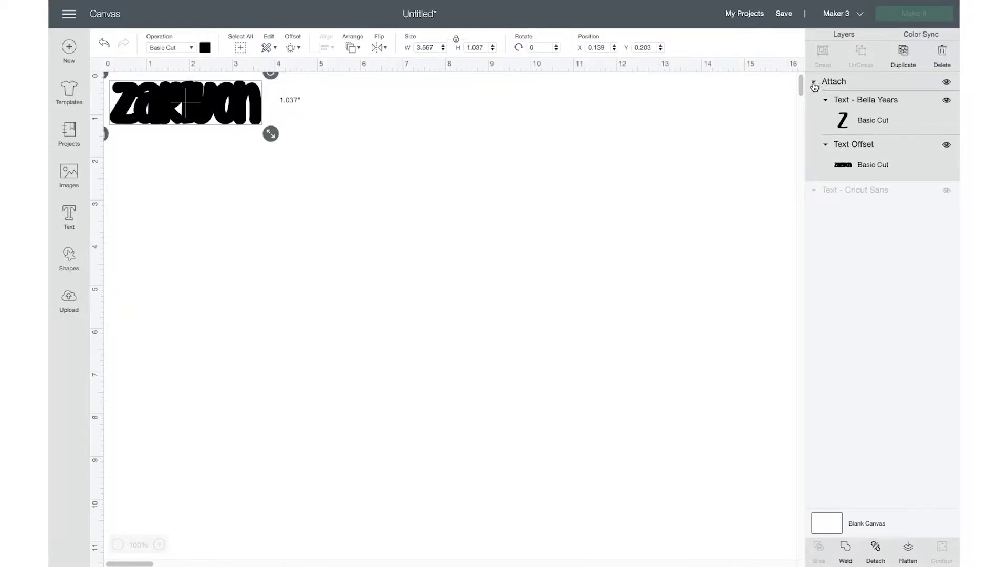
{"action": "key", "text": "ctrl+z"}
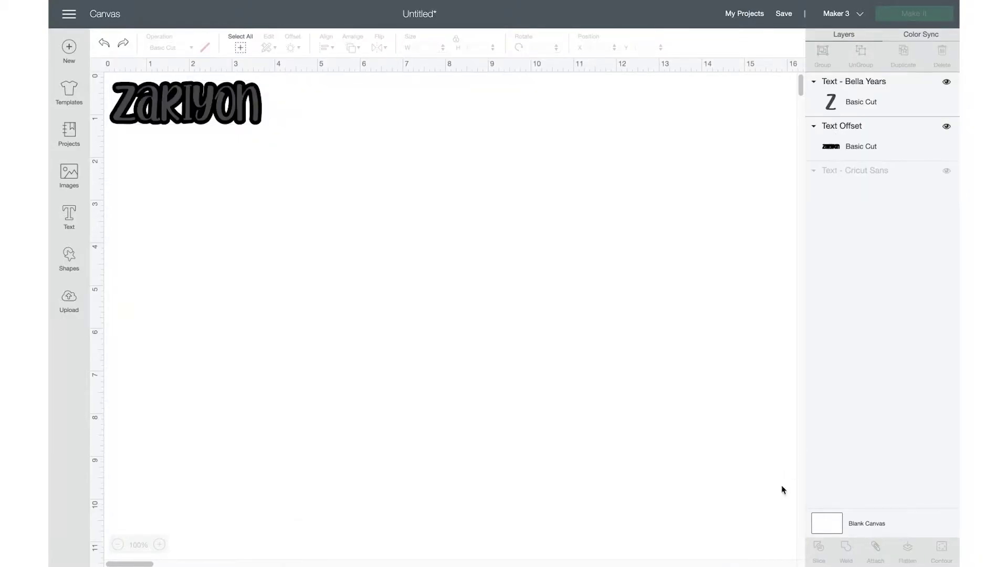
Group the first name's lettering with its offset and start a new text object for the second name
{"action": "left_click_drag", "start_coordinate": [350, 297], "coordinate": [201, 81]}
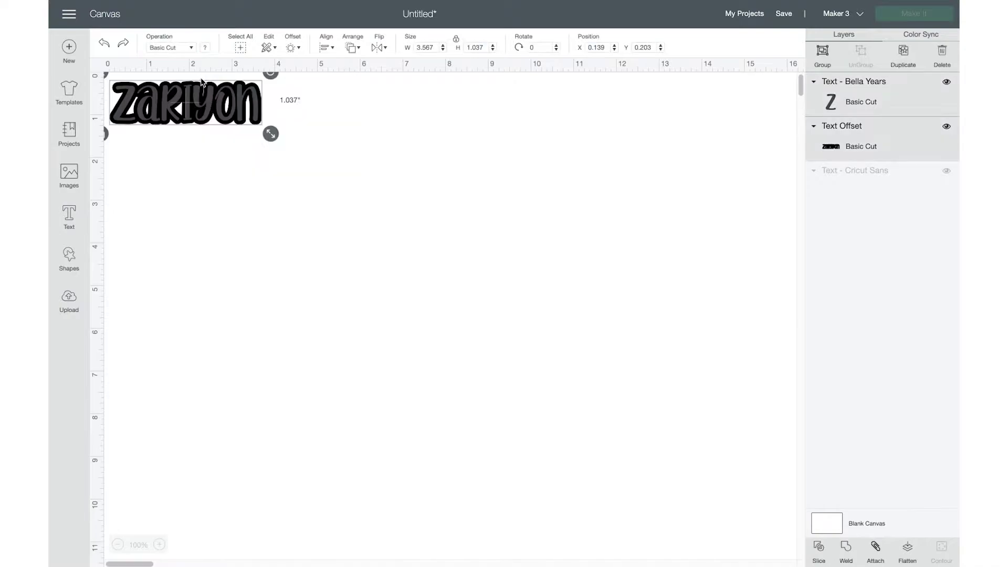
{"action": "left_click", "coordinate": [823, 53]}
{"action": "left_click", "coordinate": [69, 217]}
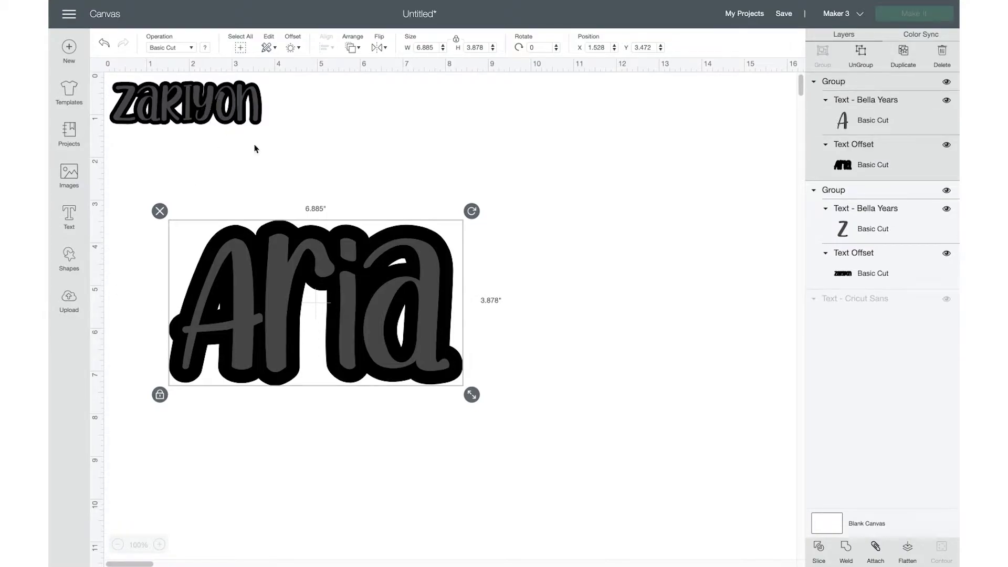
Set the second name group's height to 1.037 in to match the first name group
{"action": "left_click", "coordinate": [217, 88]}
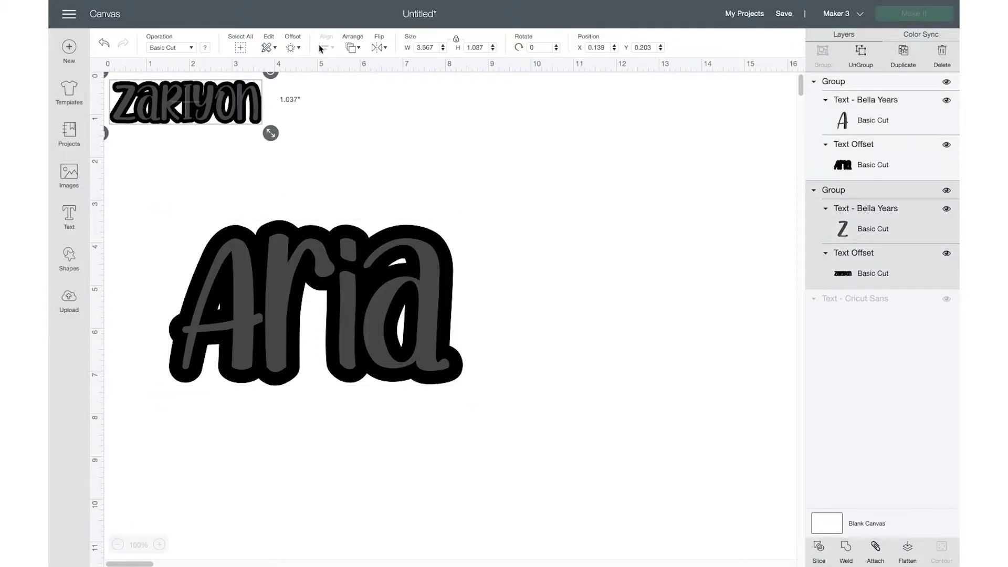
{"action": "left_click", "coordinate": [473, 48]}
{"action": "left_click", "coordinate": [428, 278]}
{"action": "left_click", "coordinate": [476, 48]}
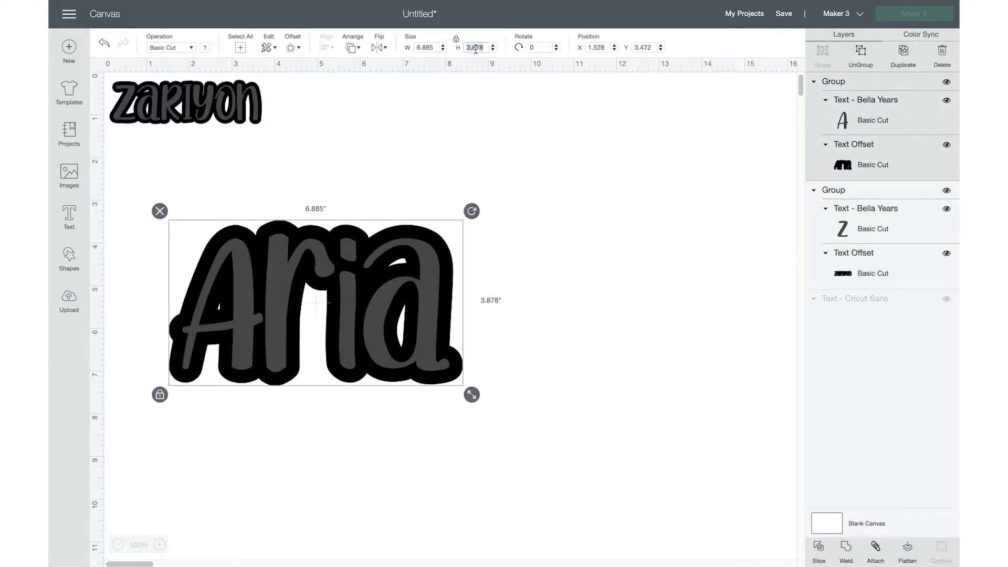
{"action": "type", "text": "1.037"}
{"action": "key", "text": "Return"}
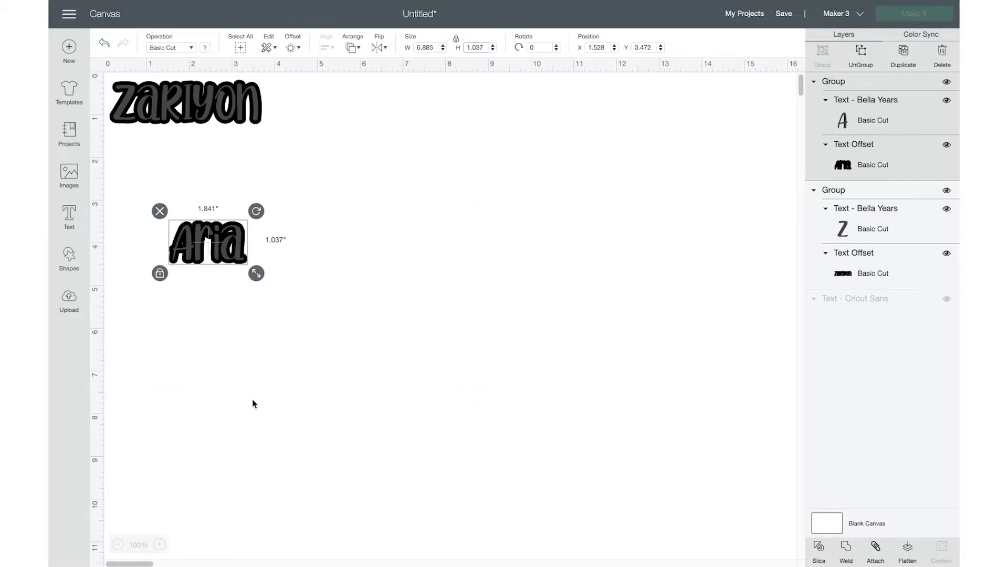
Place the second name group below the first at about X 1.17, Y 2.25 in and reset its height to 1.037 in
{"action": "left_click_drag", "start_coordinate": [227, 259], "coordinate": [209, 205]}
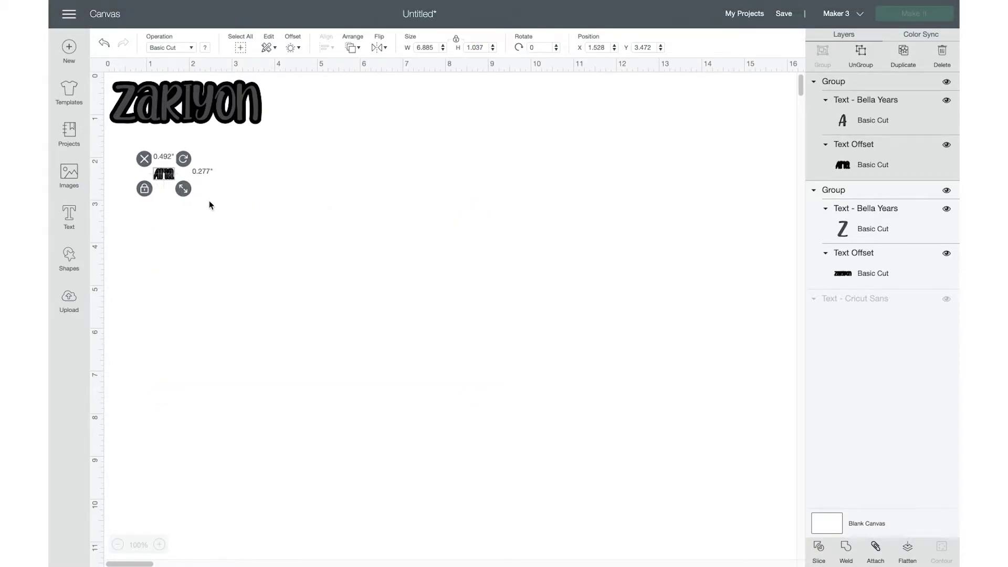
{"action": "left_click", "coordinate": [235, 217]}
{"action": "left_click", "coordinate": [162, 177]}
{"action": "left_click", "coordinate": [476, 46]}
{"action": "type", "text": "1.037"}
{"action": "key", "text": "Return"}
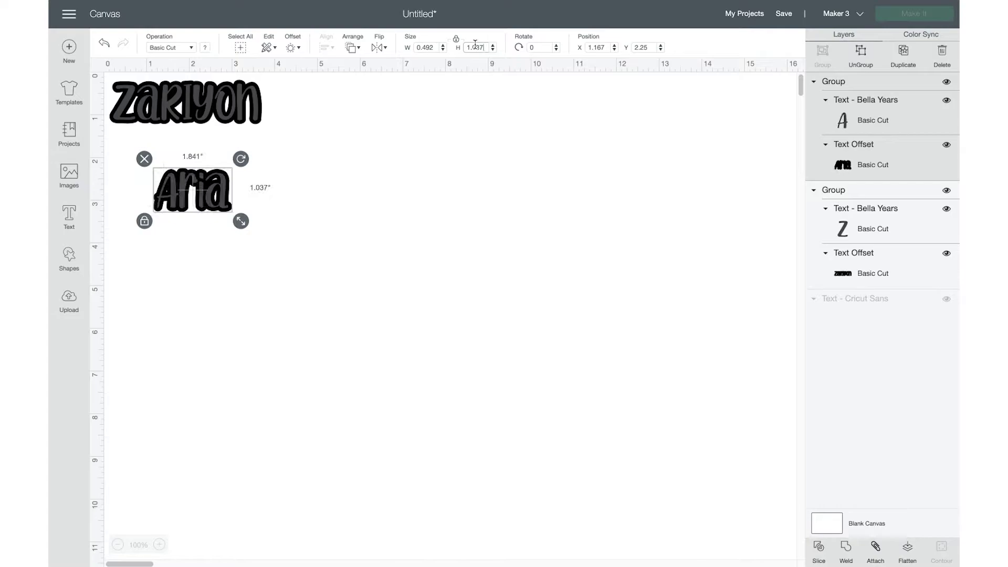
{"action": "left_click", "coordinate": [284, 265]}
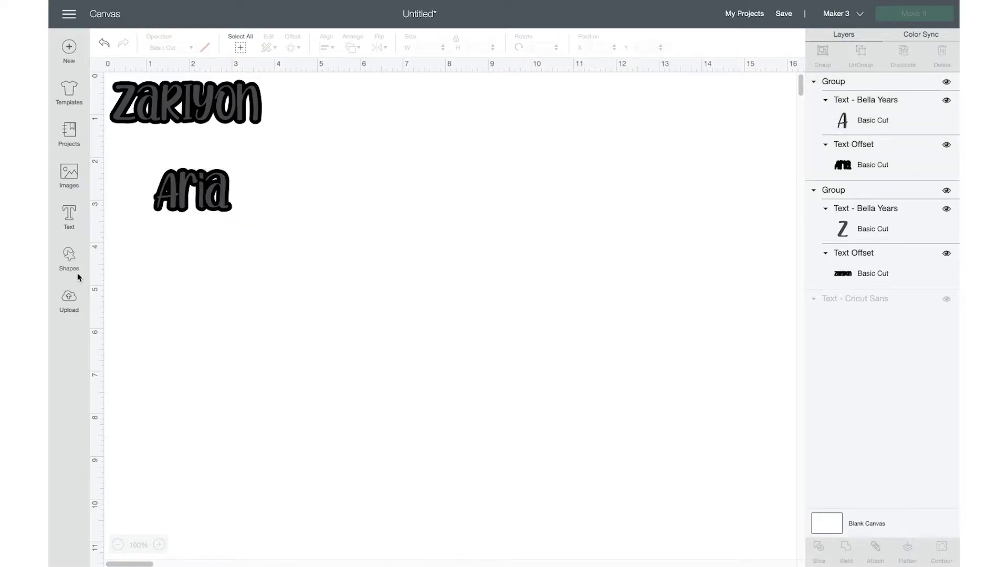
Add the third person's name as new text in Bella Years and move it below the second name
{"action": "left_click", "coordinate": [70, 215]}
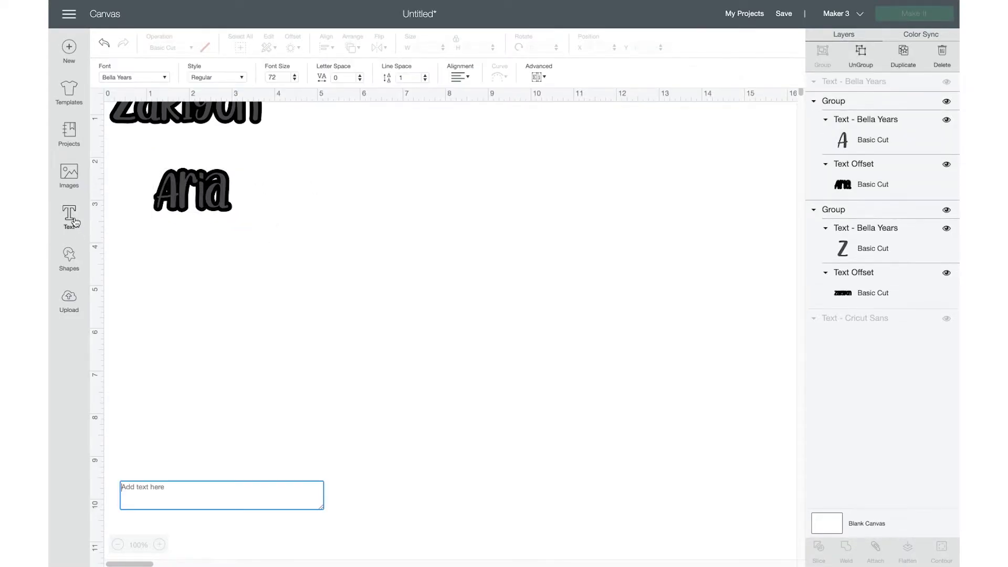
{"action": "type", "text": "Tamera"}
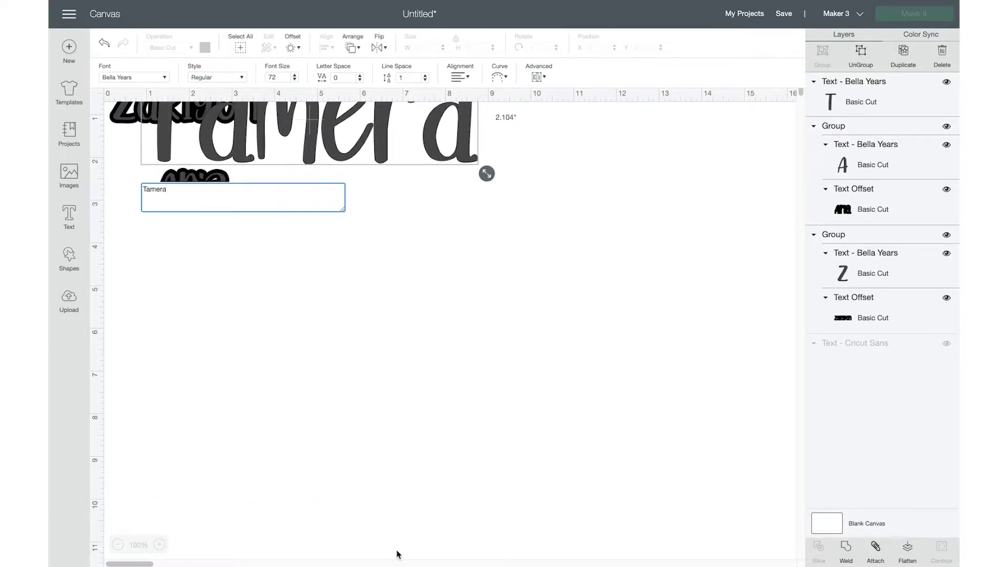
{"action": "left_click", "coordinate": [425, 563]}
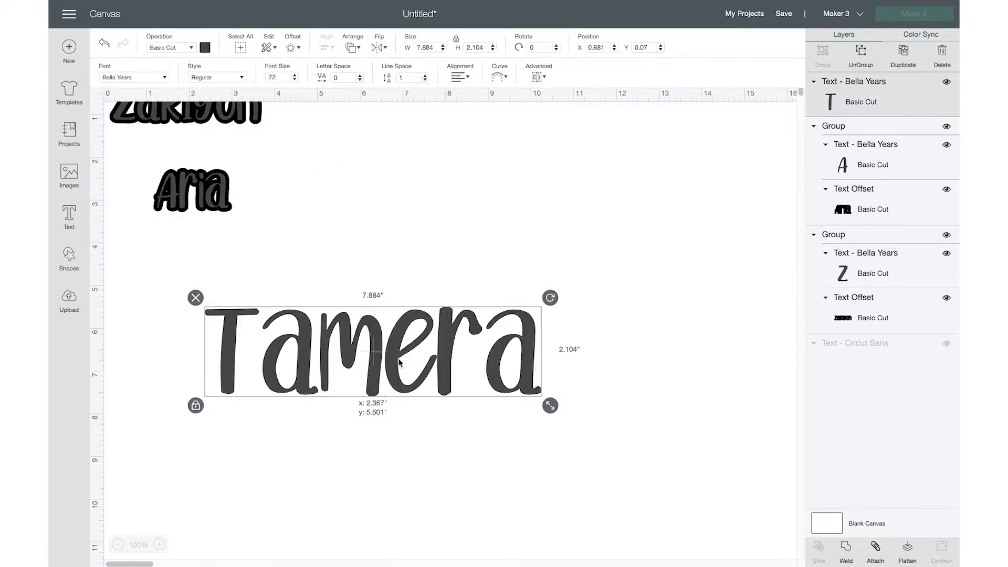
Set the third name's height to 1.037 in
{"action": "left_click", "coordinate": [478, 45]}
{"action": "type", "text": "1.037"}
{"action": "key", "text": "Return"}
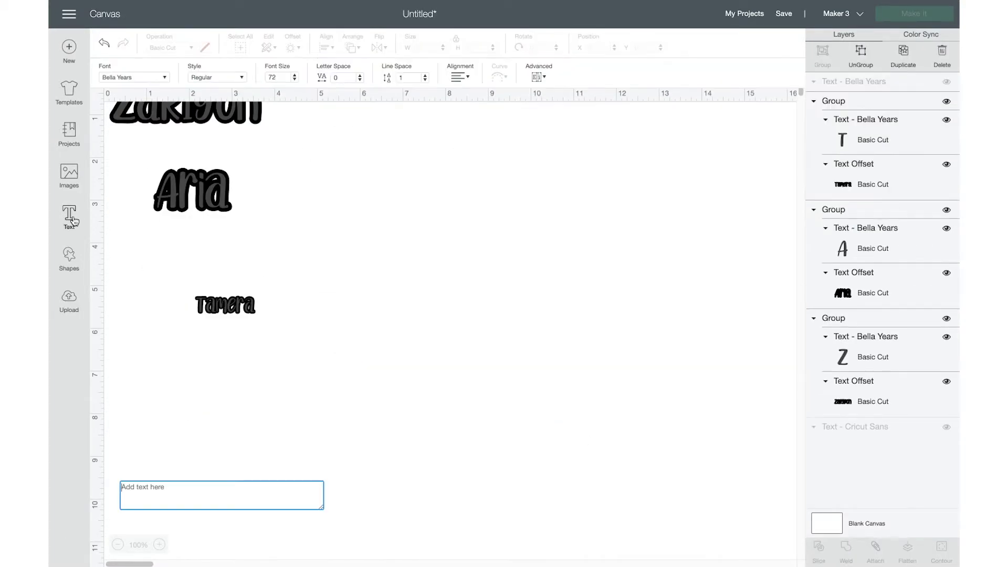
Enter the fourth person's name as new text and select the third name's group
{"action": "type", "text": "Adrianna"}
{"action": "left_click", "coordinate": [242, 309]}
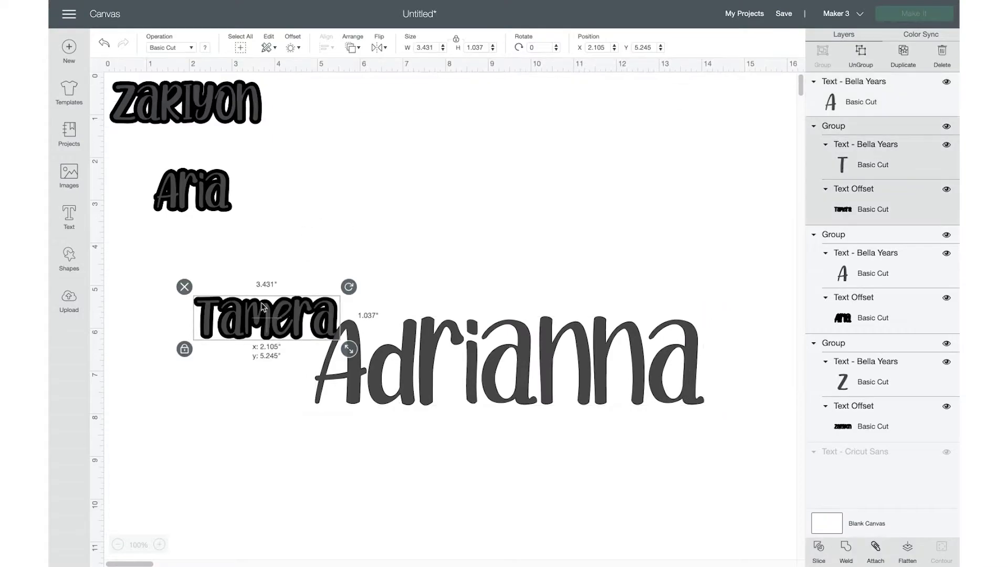